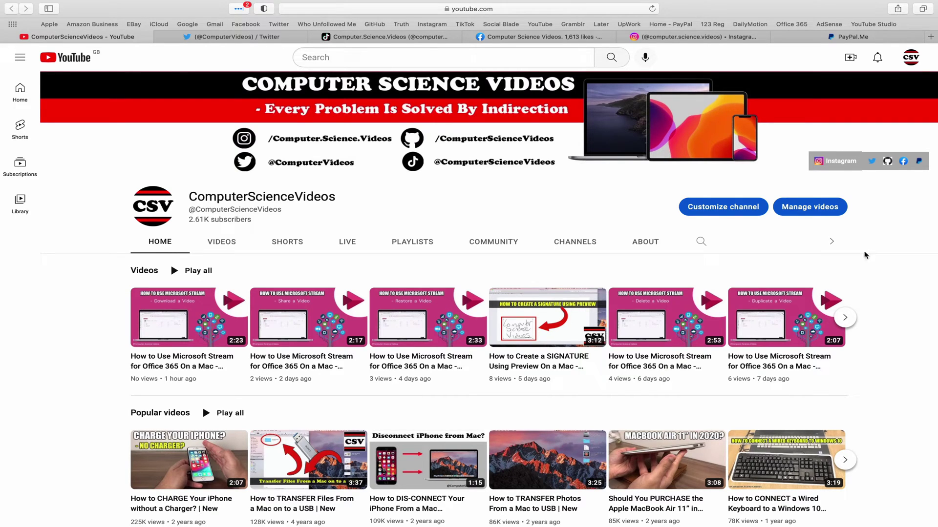
View the Twitter, TikTok, Facebook, Instagram and PayPal.Me pages in Safari in turn.
left_click(220, 41)
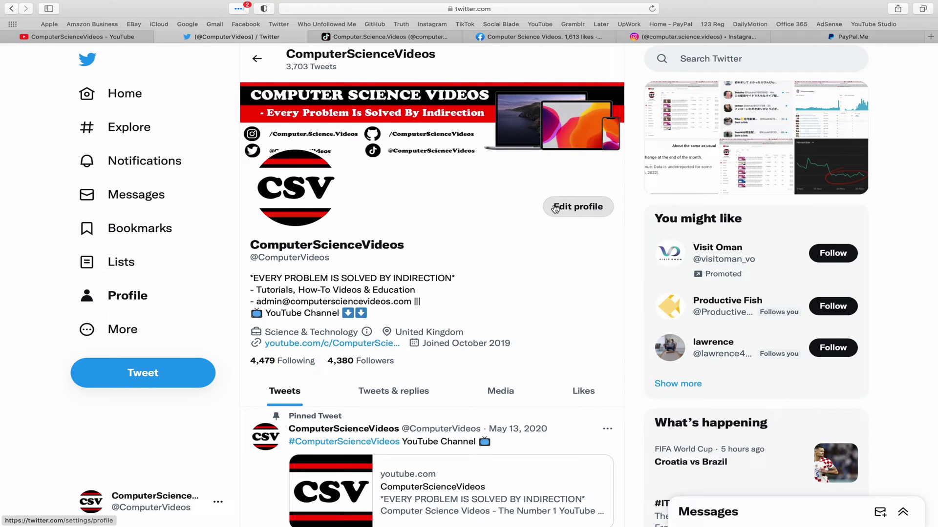
left_click(409, 39)
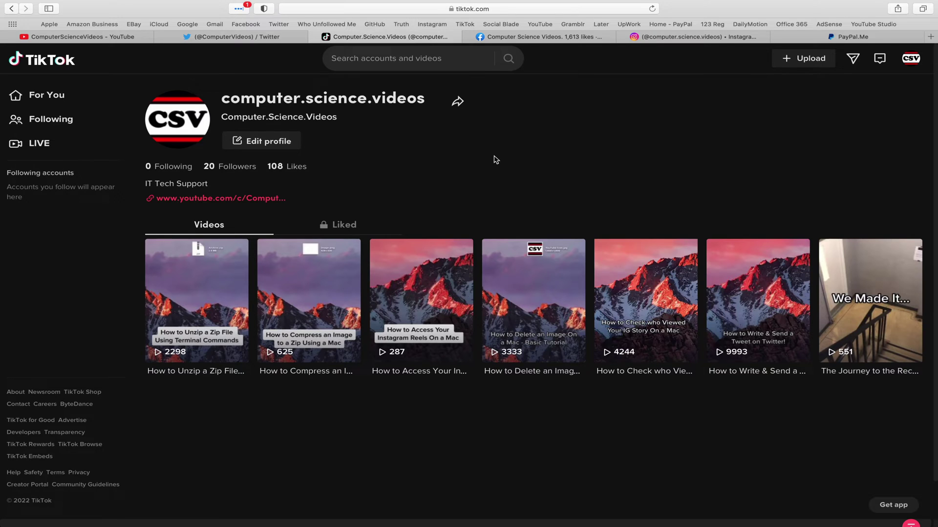
left_click(539, 38)
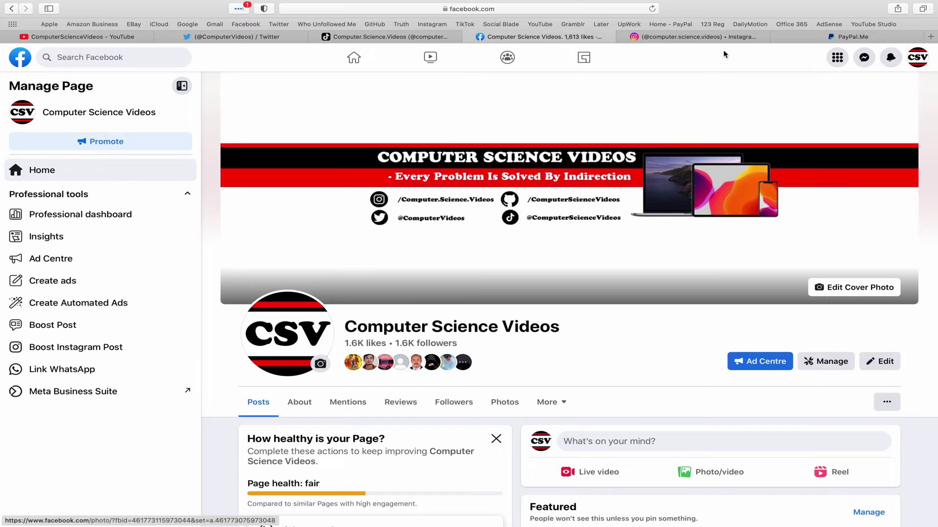
left_click(697, 36)
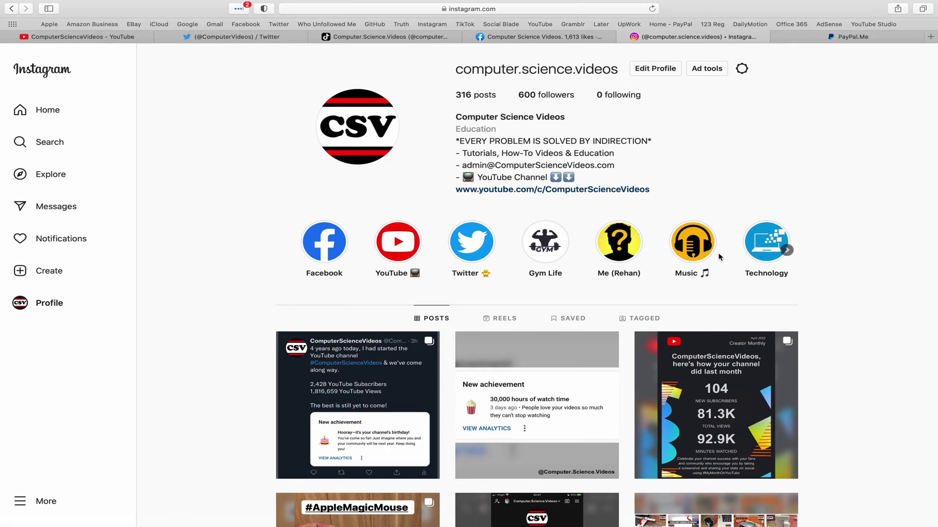
left_click(879, 38)
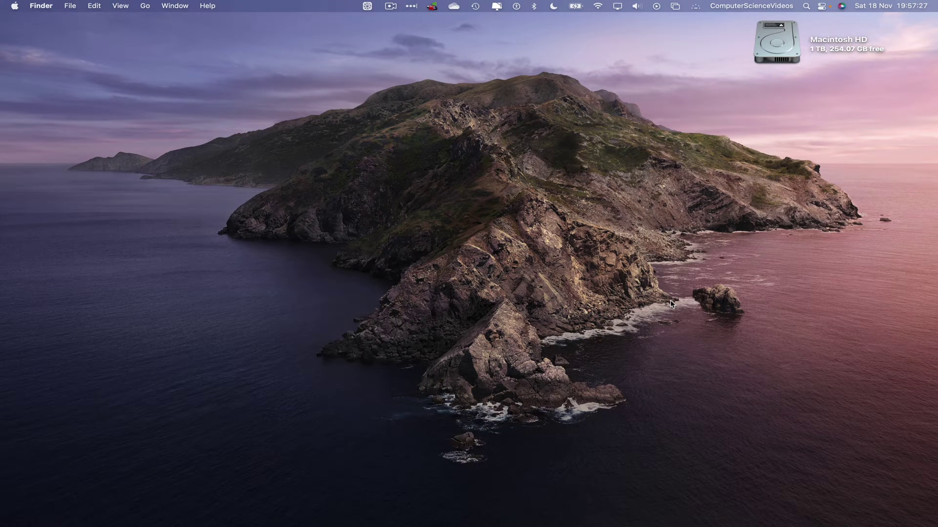
mouse_move(468, 523)
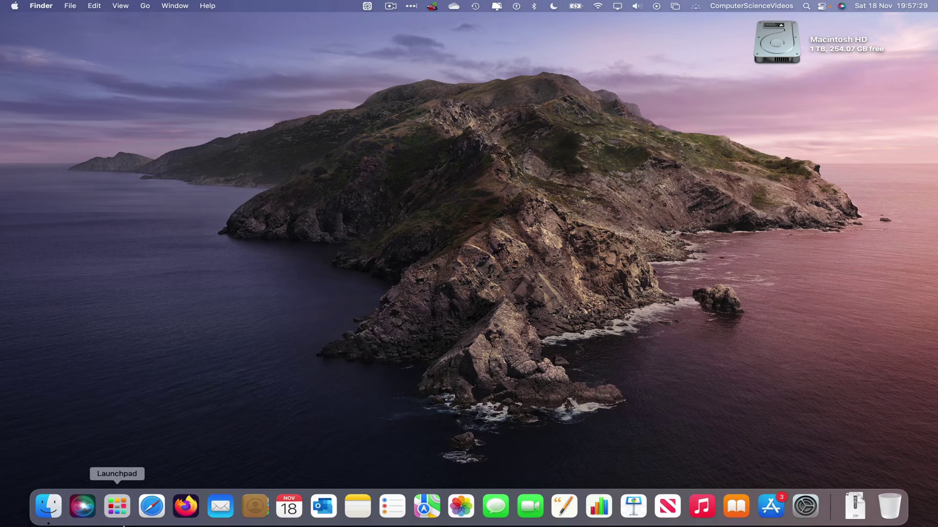
Launch Microsoft Outlook by searching 'out' in Launchpad.
left_click(117, 507)
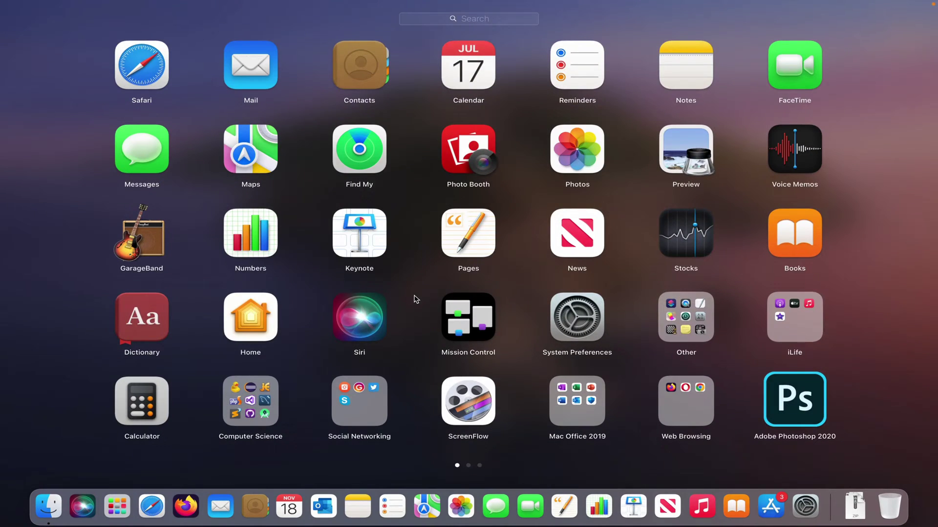
type("out")
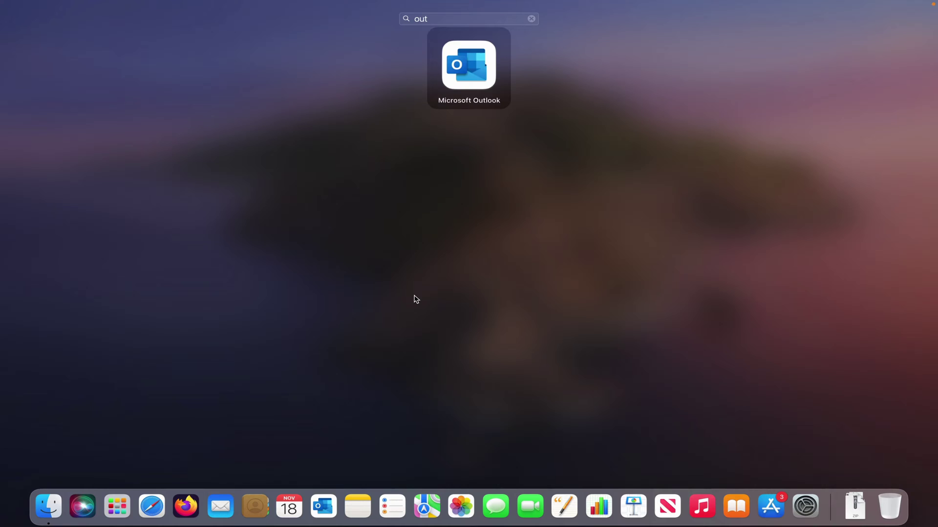
key("Return")
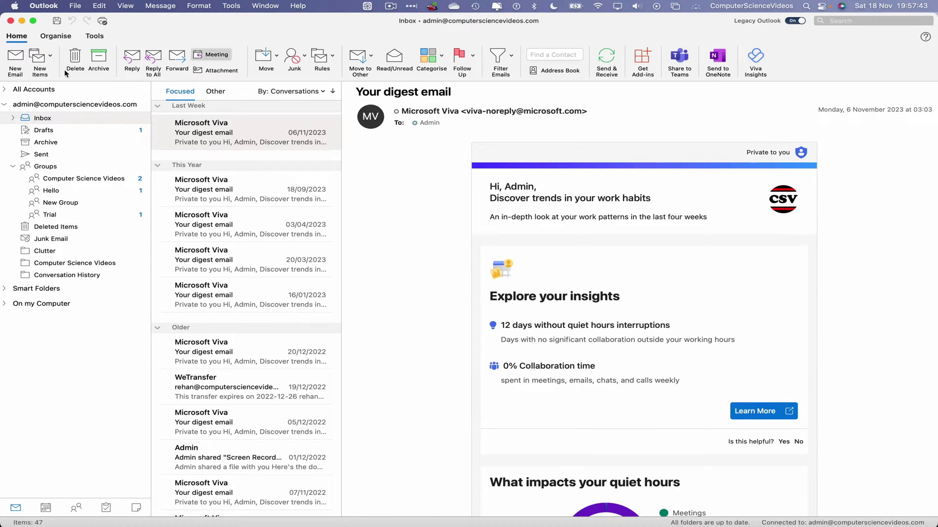
Start an Outlook export to .olm archive covering emails, calendar, contacts, tasks and notes.
left_click(95, 38)
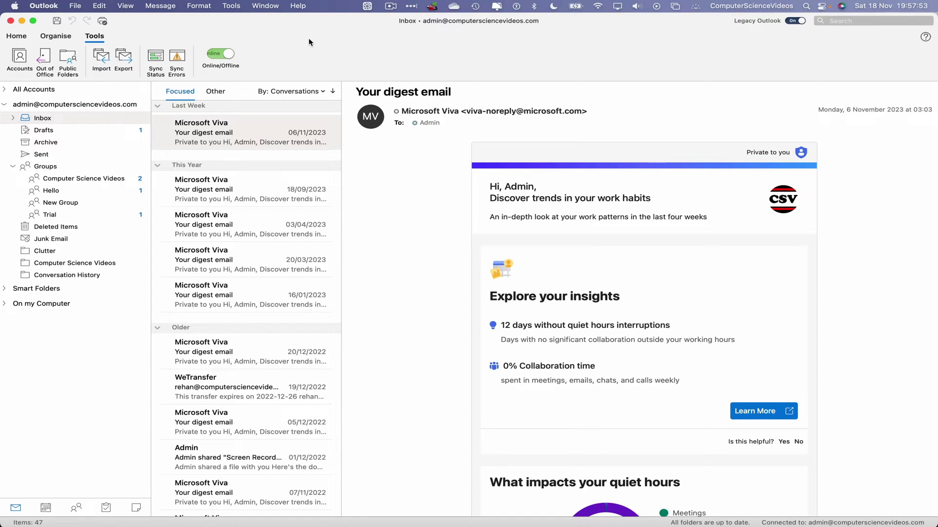
left_click(123, 57)
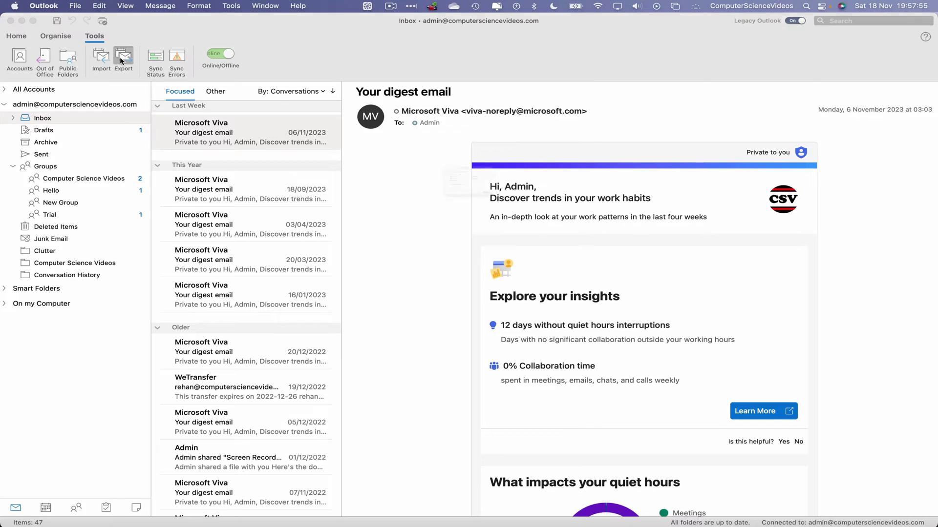
left_click_drag(412, 112, 412, 123)
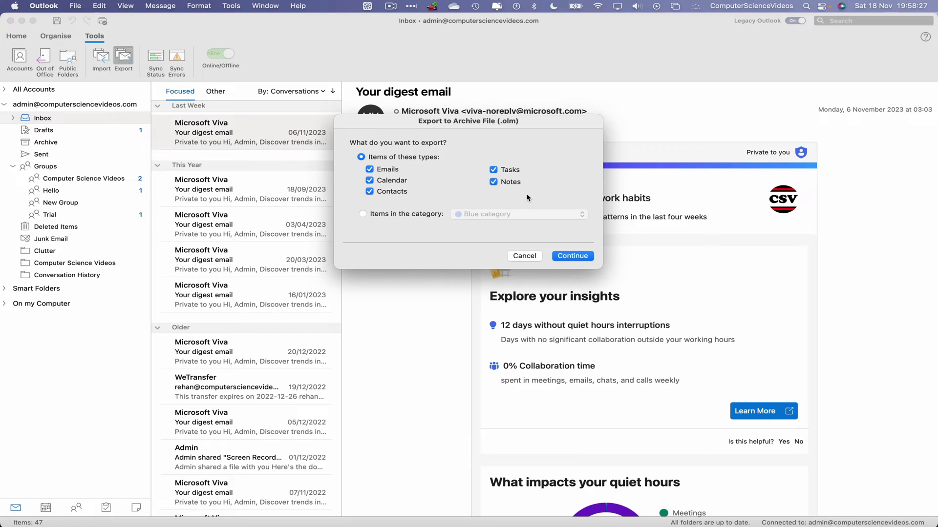
Export all items to 'Outlook for Mac Archive.olm' on the Desktop and close the confirmation.
left_click(588, 261)
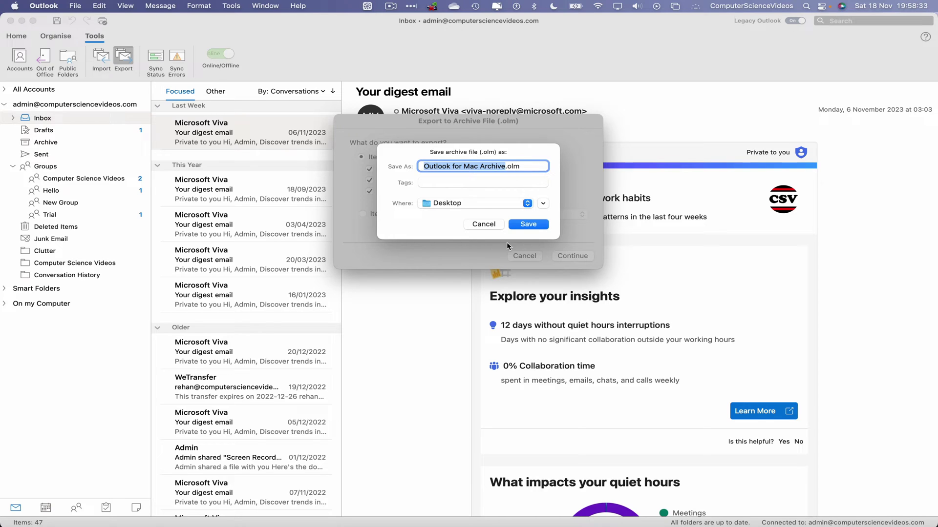
left_click(539, 225)
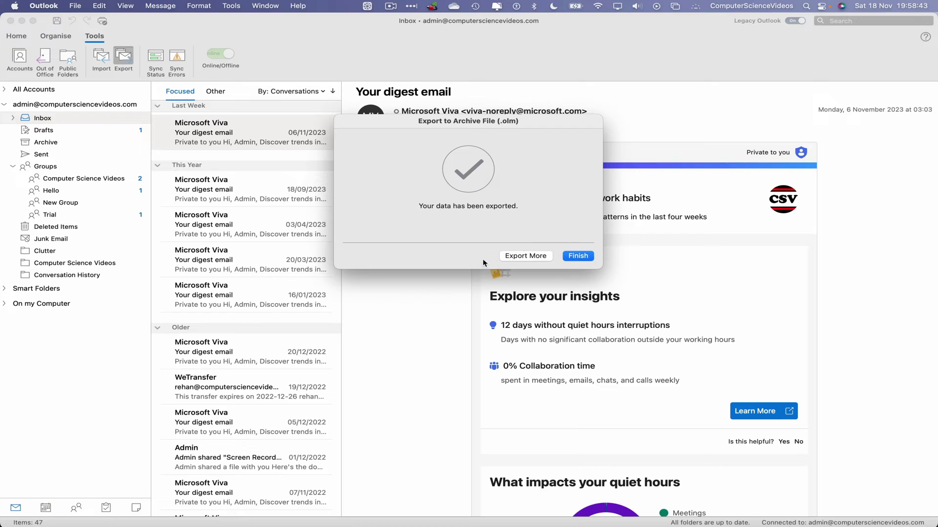
left_click(585, 256)
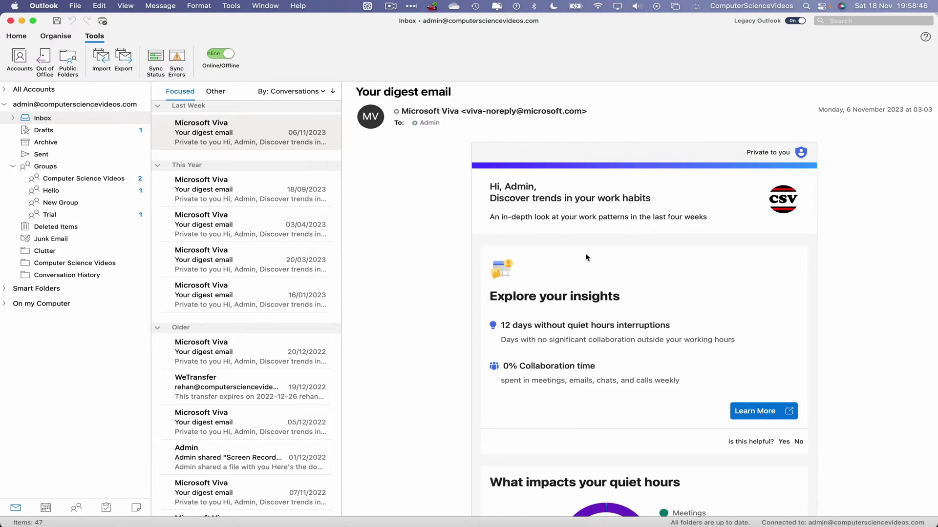
Minimize Outlook and check that 'Outlook for Mac Archive.olm' is on the desktop.
left_click(22, 21)
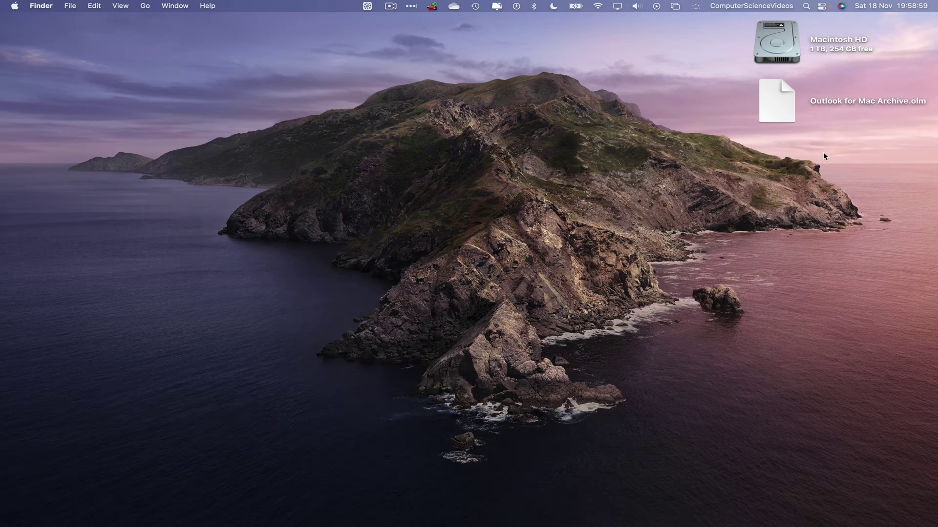
left_click(781, 108)
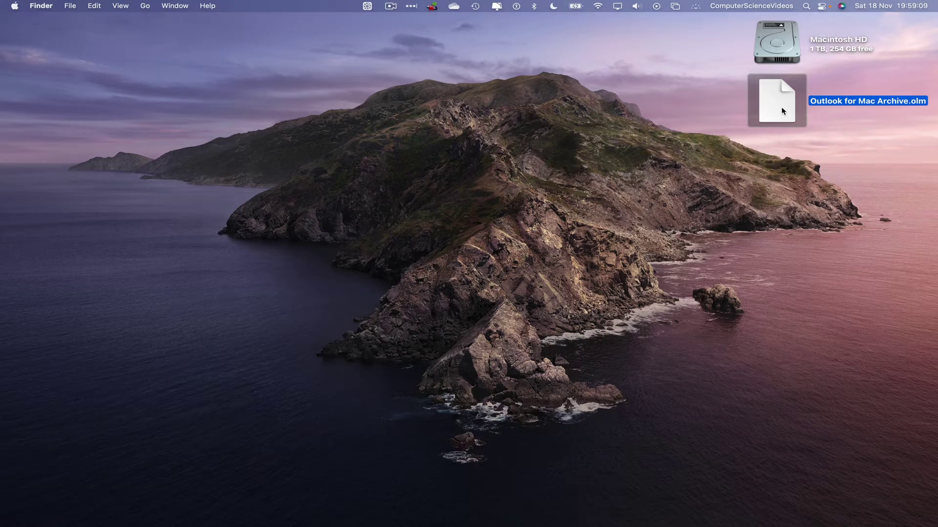
left_click(848, 249)
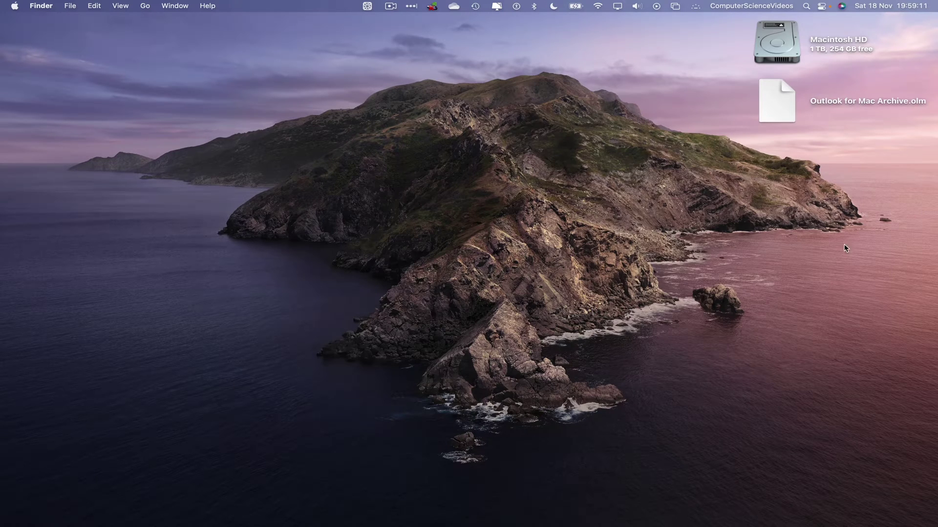
Bring Outlook back from the Dock and quit it from the Outlook menu.
left_click(311, 508)
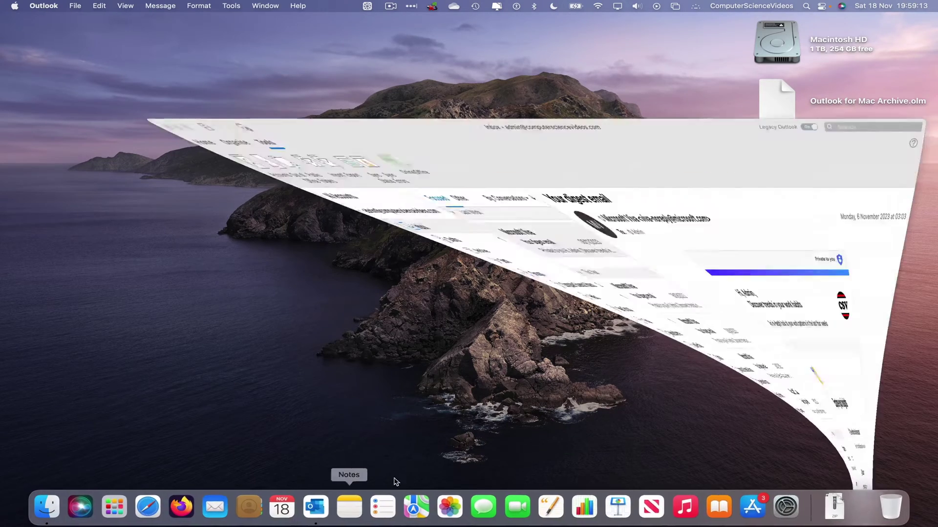
left_click(45, 5)
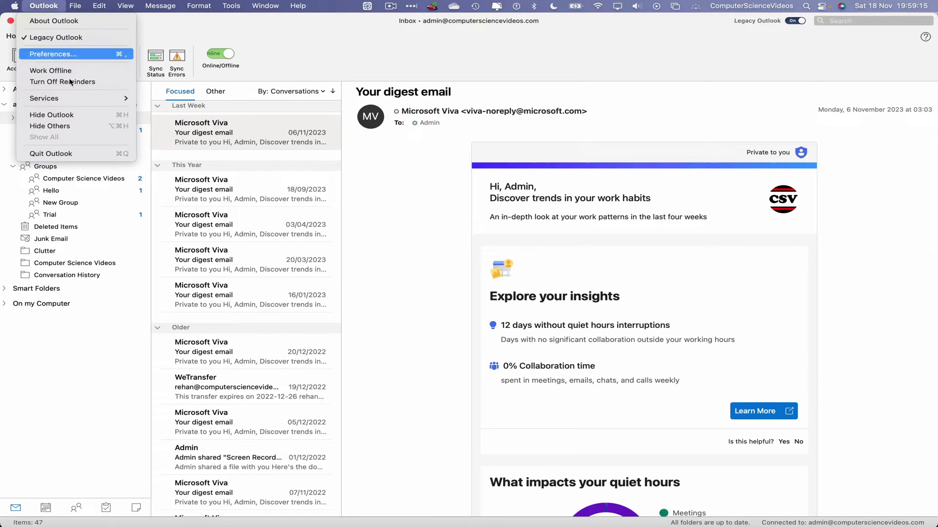
key("Return")
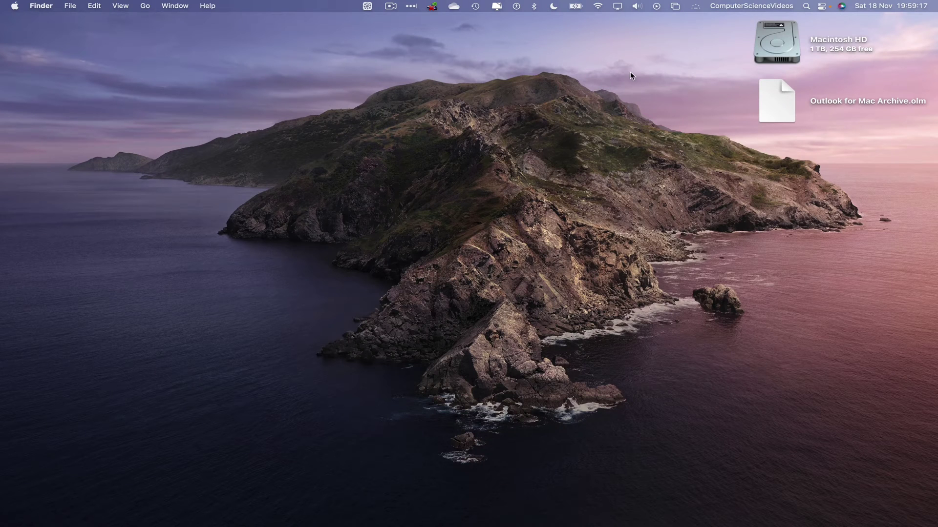